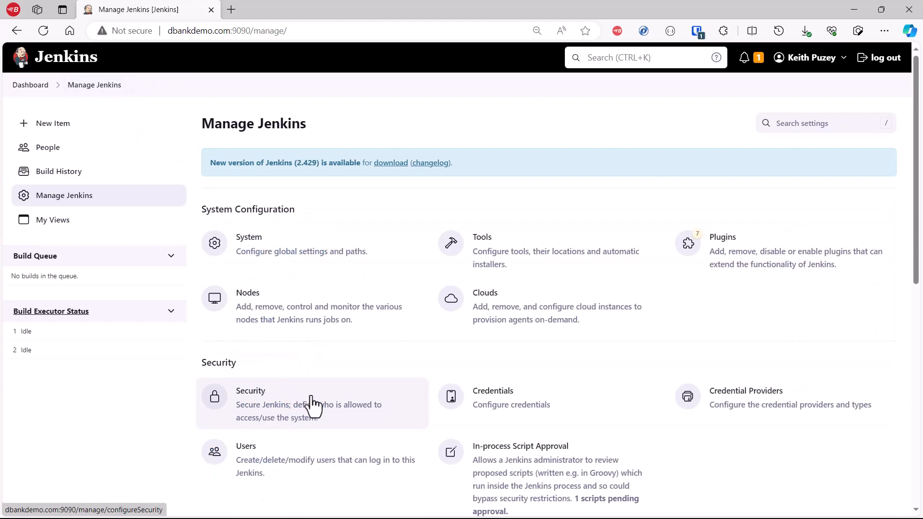
Step: Open the existing BlazeMeter credential from the System store's global credentials domain to view its settings
click(492, 398)
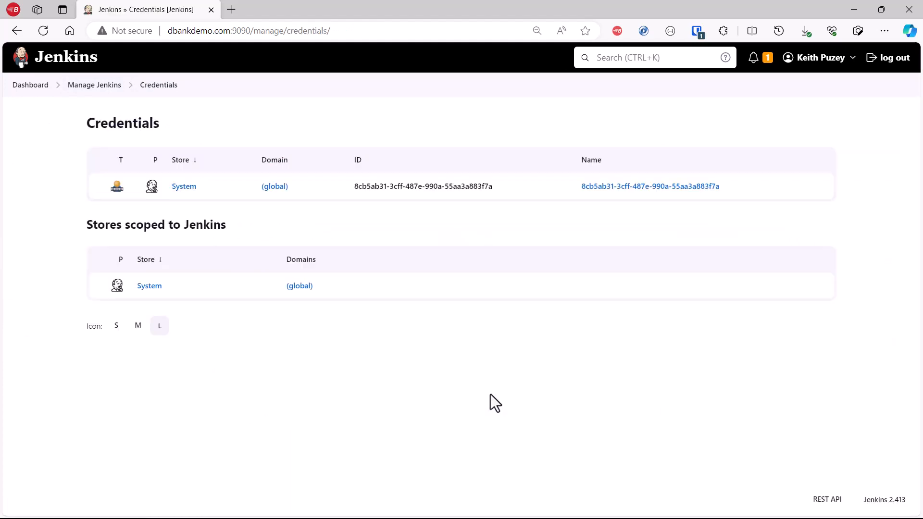
click(183, 189)
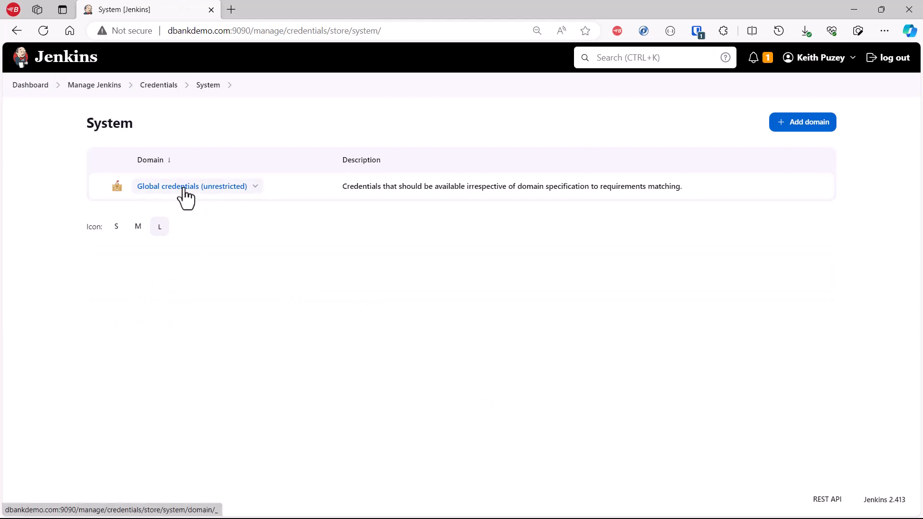
click(183, 187)
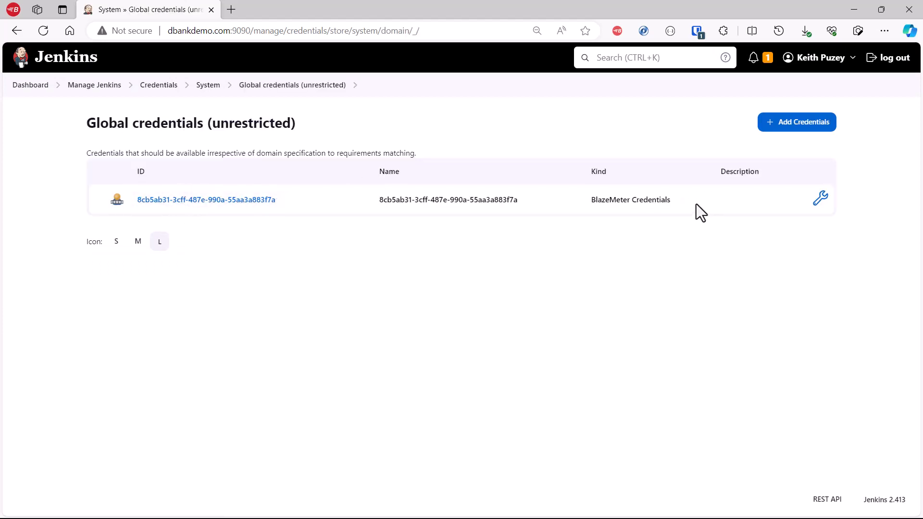
click(819, 200)
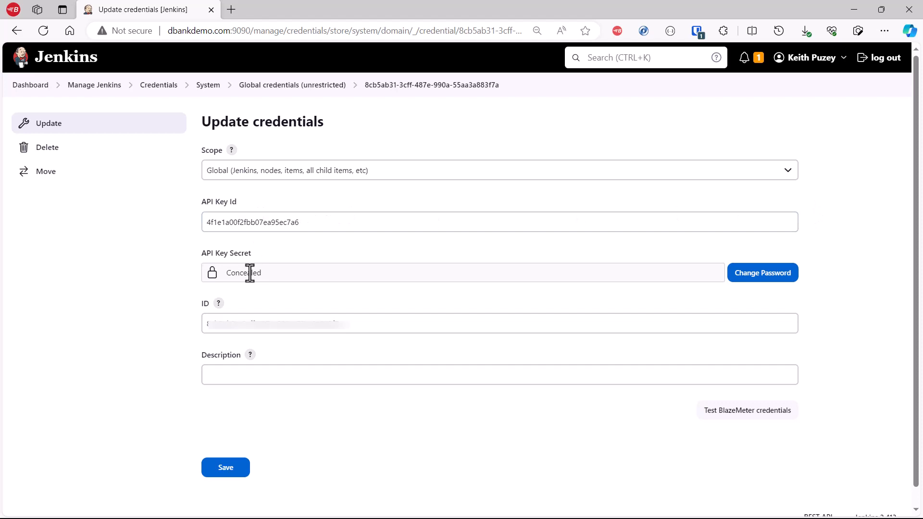
Step: Open the DBank PipeLine project's configuration at its Build Steps section
click(32, 87)
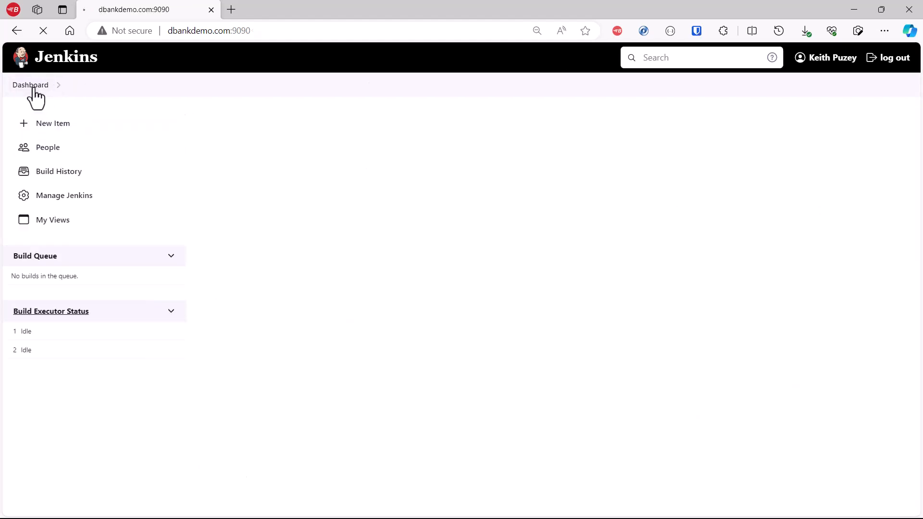
click(339, 212)
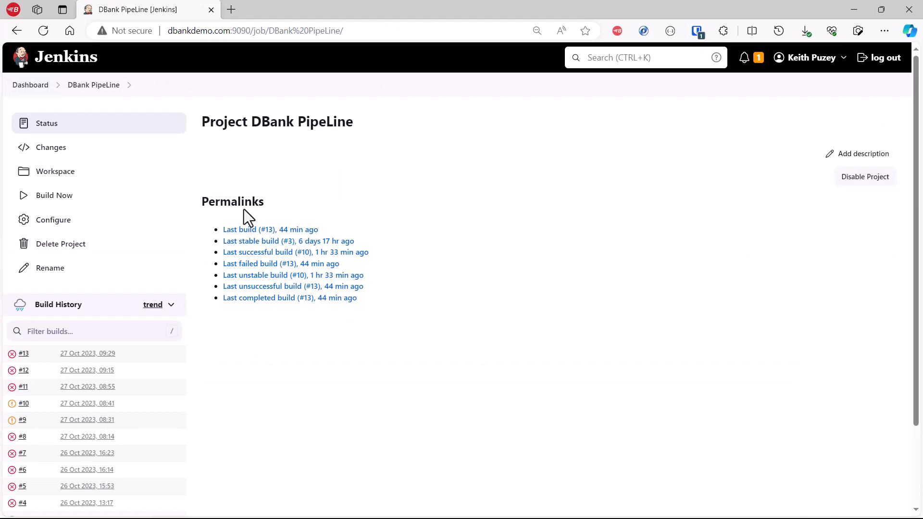
click(71, 222)
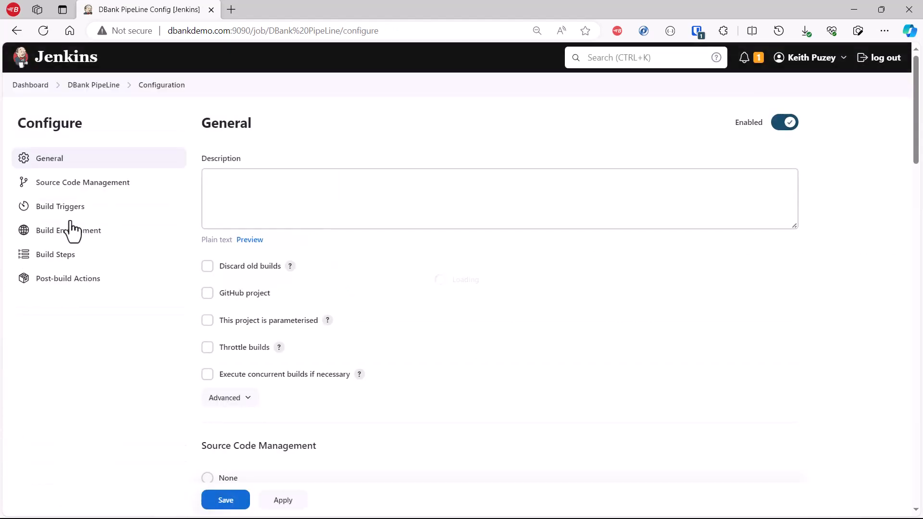
click(63, 256)
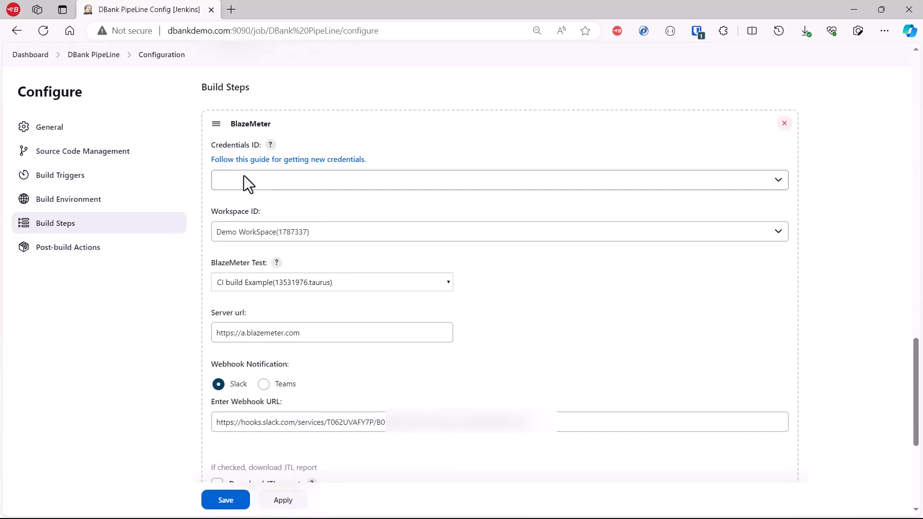
Step: Examine the available workspaces and BlazeMeter tests in the BlazeMeter build step, keeping the current selections
click(316, 233)
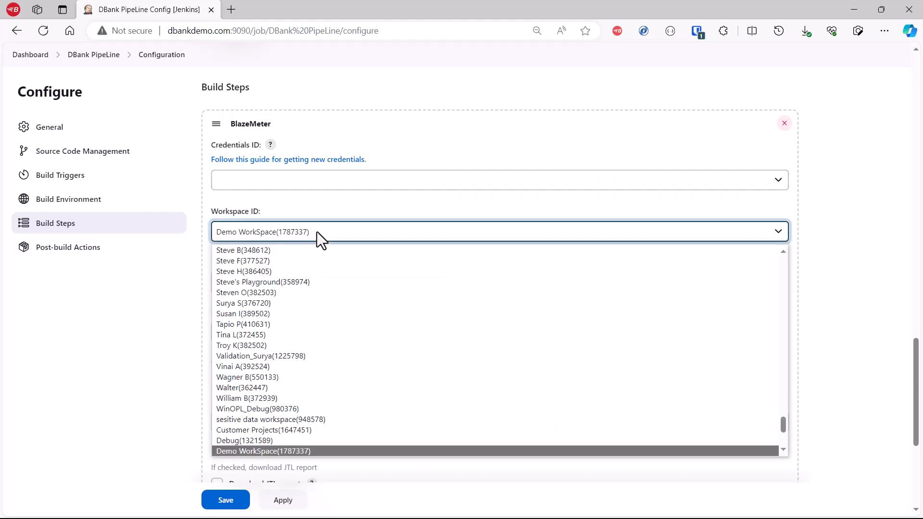
click(317, 200)
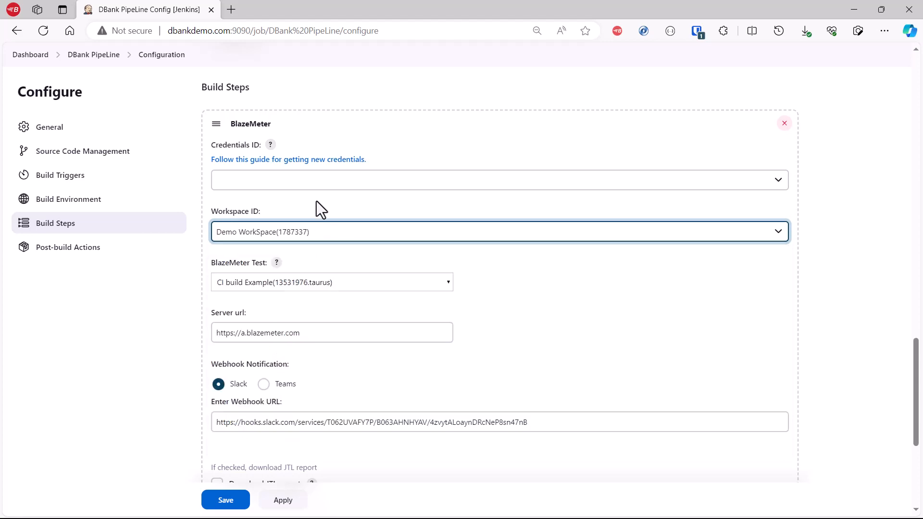
click(443, 288)
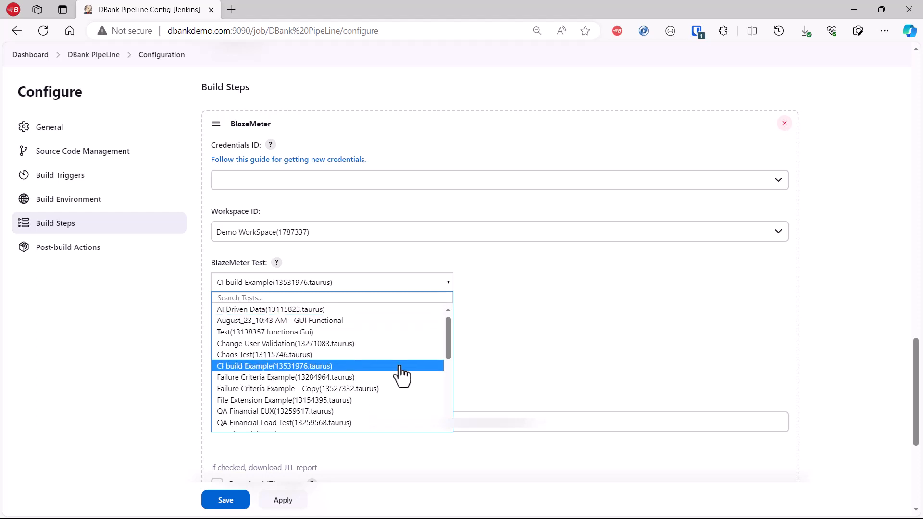
click(576, 359)
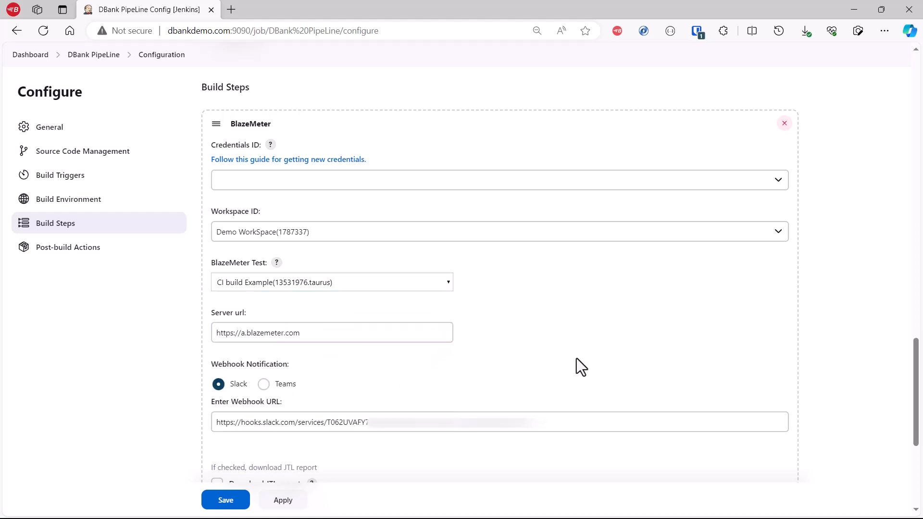
Step: Review the build step's Slack webhook notification and report options, and check the build step types that can be added
scroll(470, 365, down, 3)
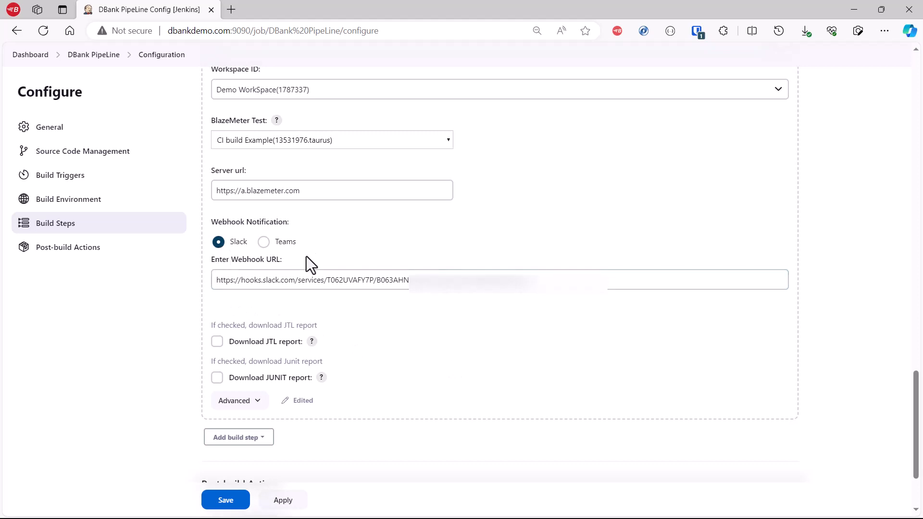
click(306, 282)
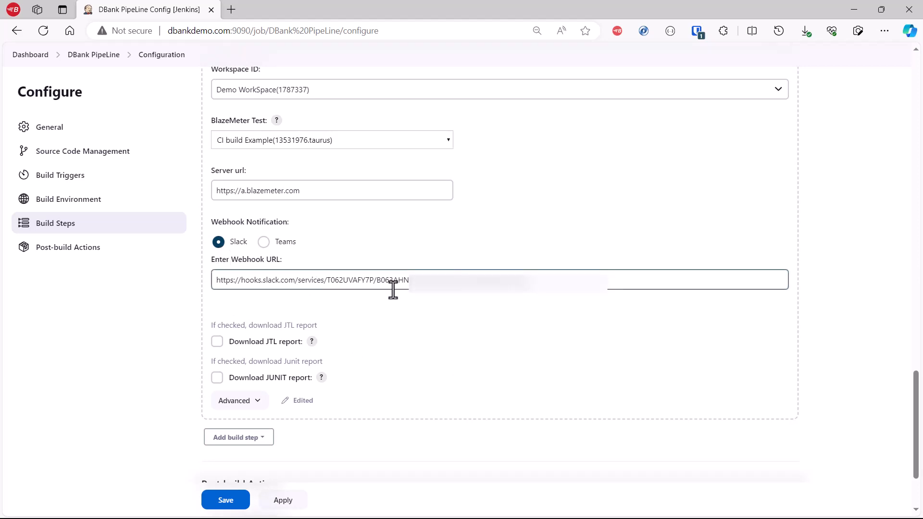
scroll(391, 291, down, 1)
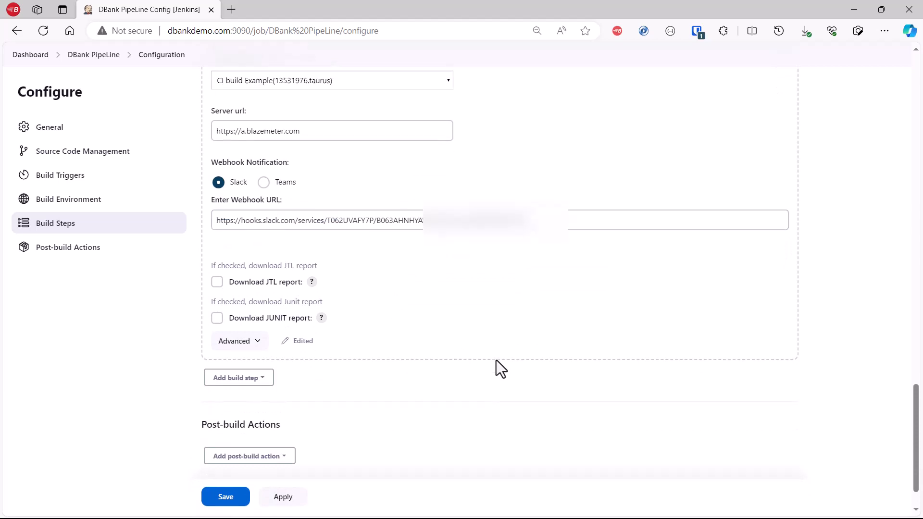
scroll(274, 365, down, 1)
click(259, 331)
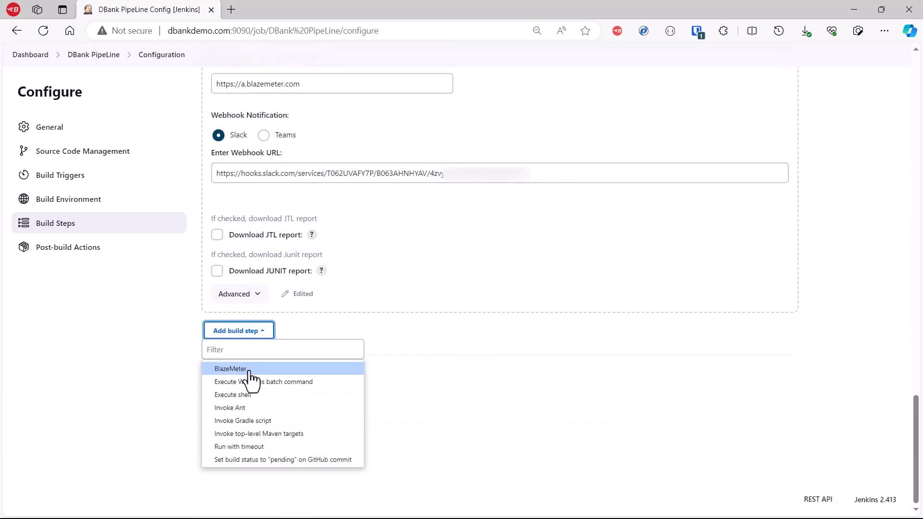
click(189, 317)
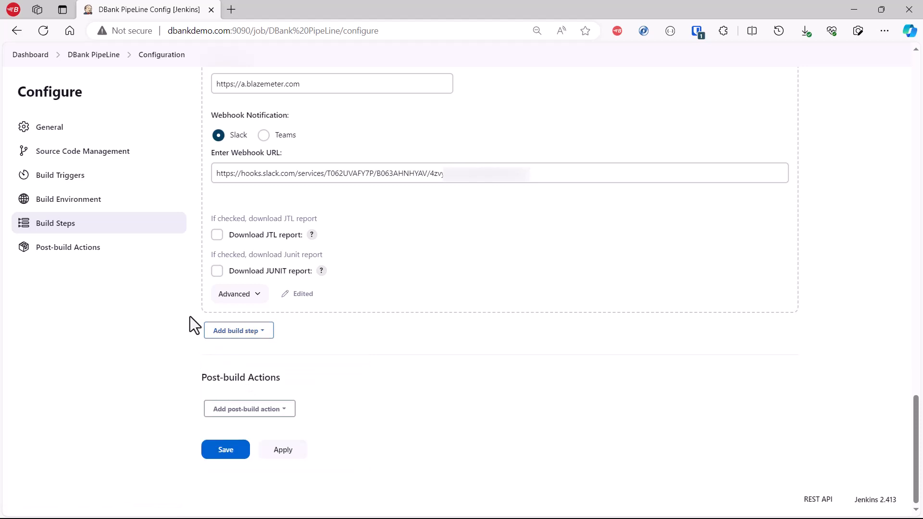
Step: Leave the configuration for the DBank PipeLine project page and start a new build
click(90, 57)
click(531, 100)
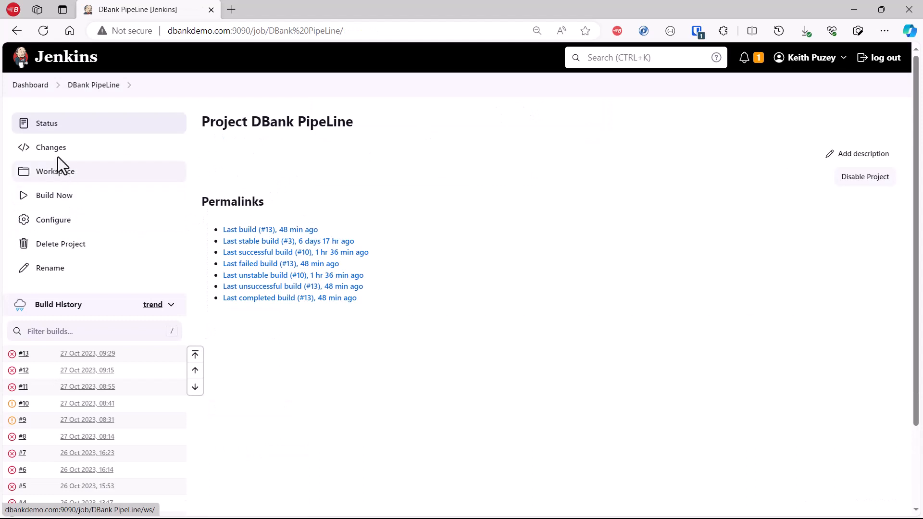
click(51, 206)
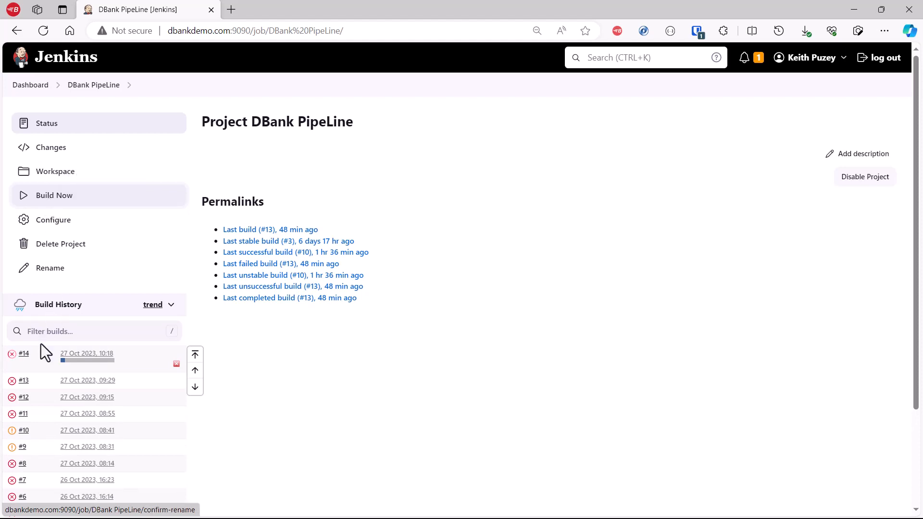
Step: Open build #14's console output and view its public BlazeMeter test report in a new browser tab
click(24, 359)
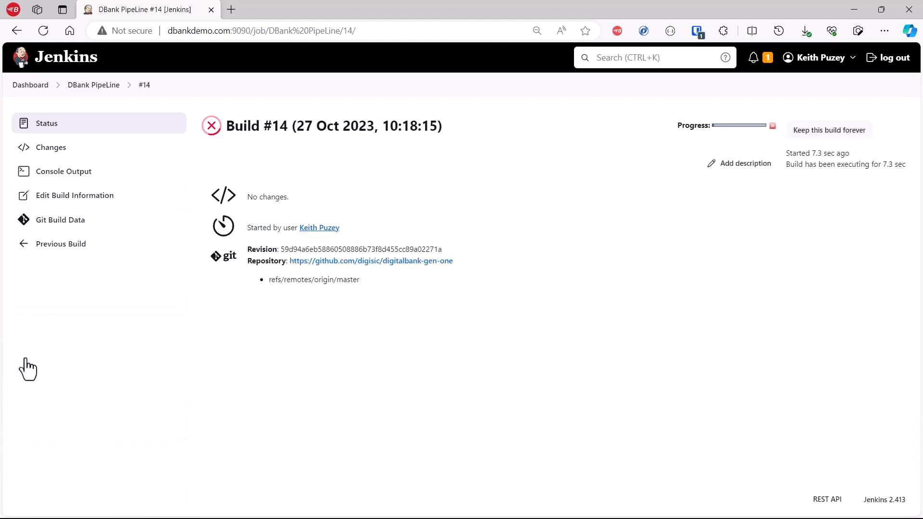
click(68, 177)
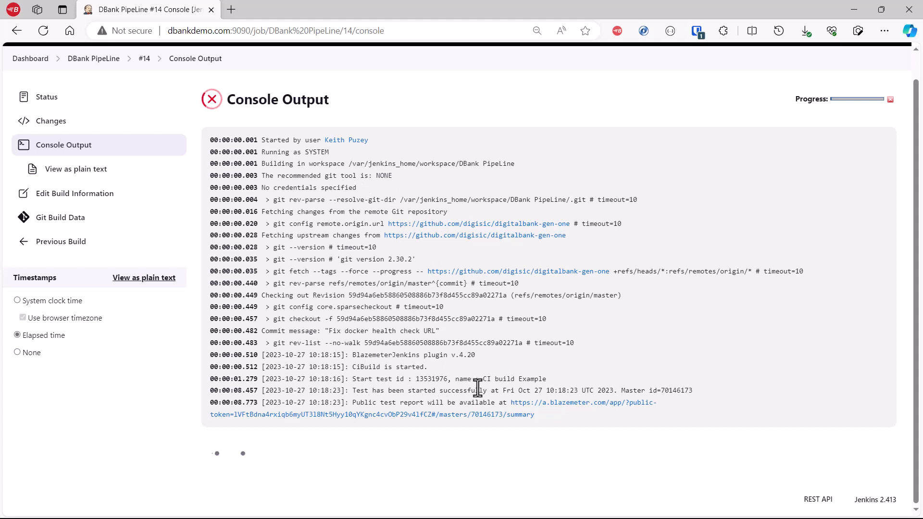
right_click(457, 416)
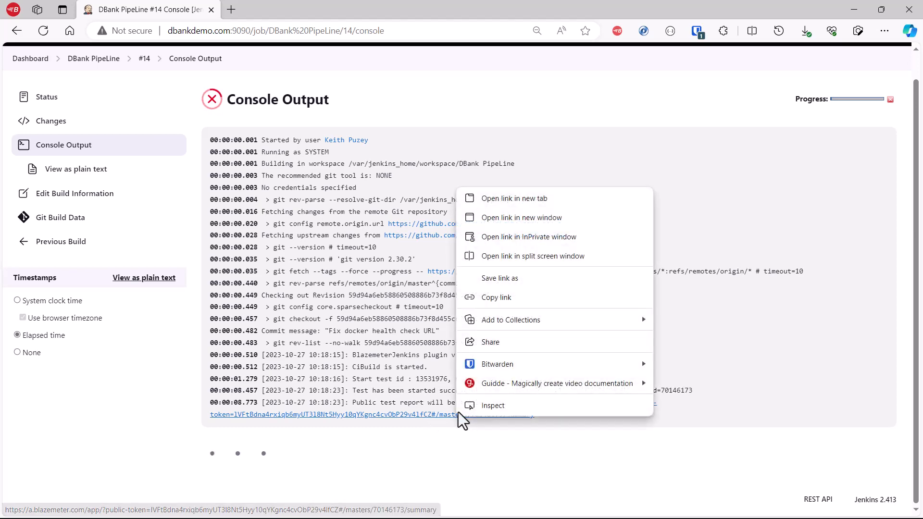
click(506, 199)
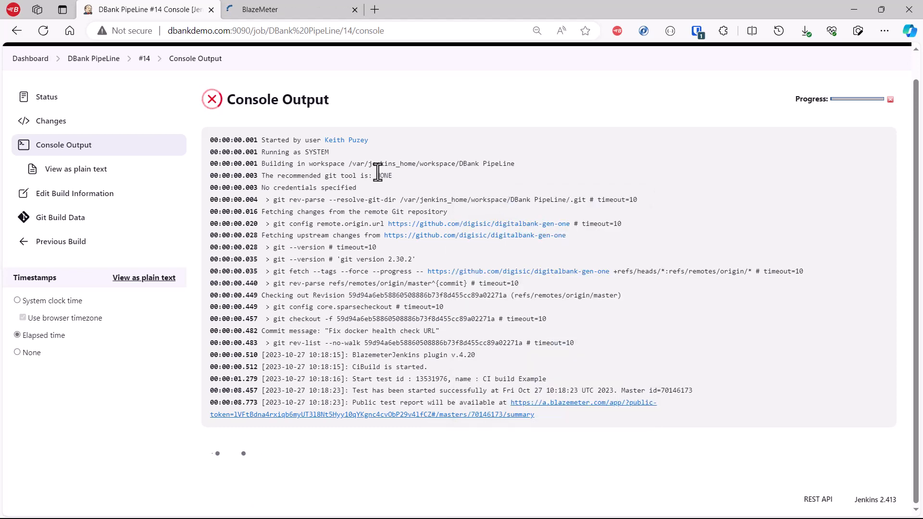
click(296, 13)
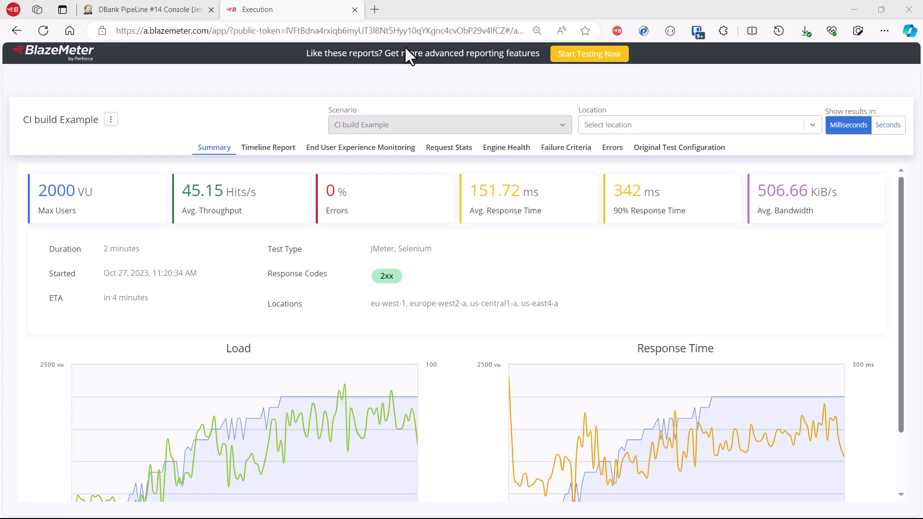
Step: Return to the Jenkins tab and check build #14's console output and build links
key(ctrl+shift+Tab)
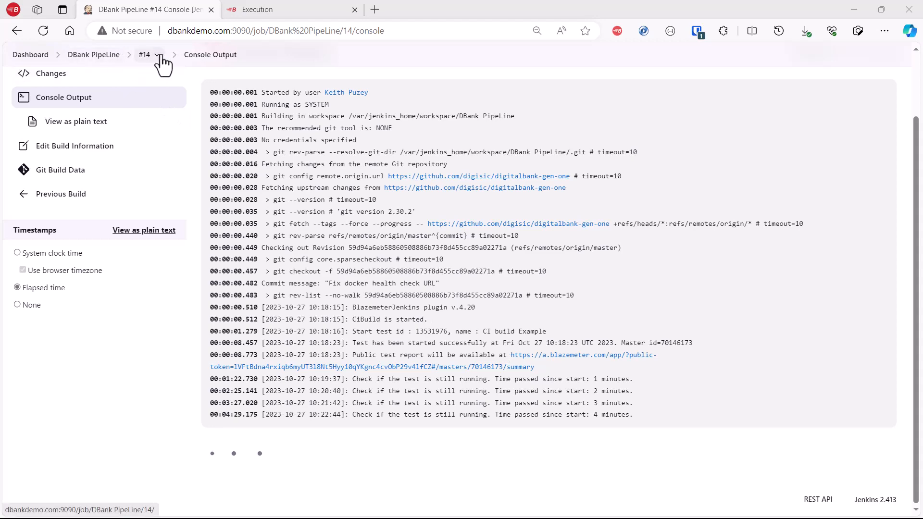
mouse_move(150, 62)
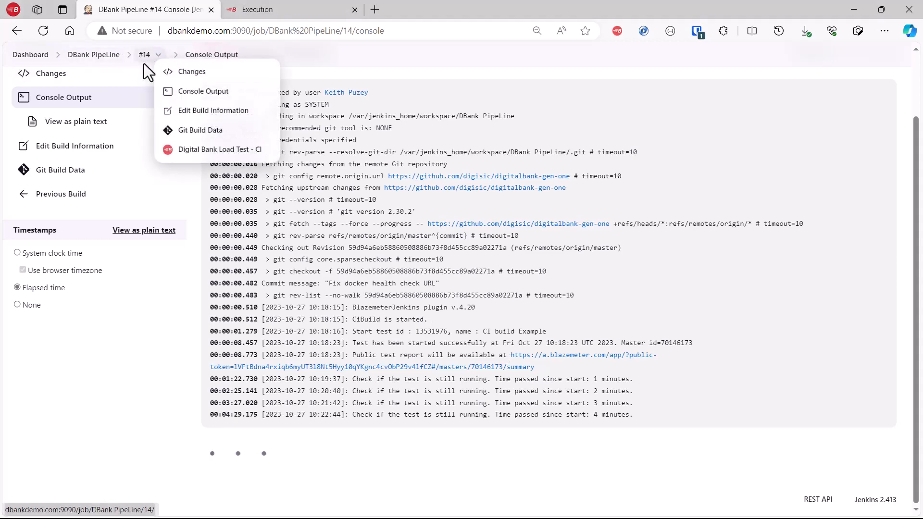
scroll(158, 161, up, 2)
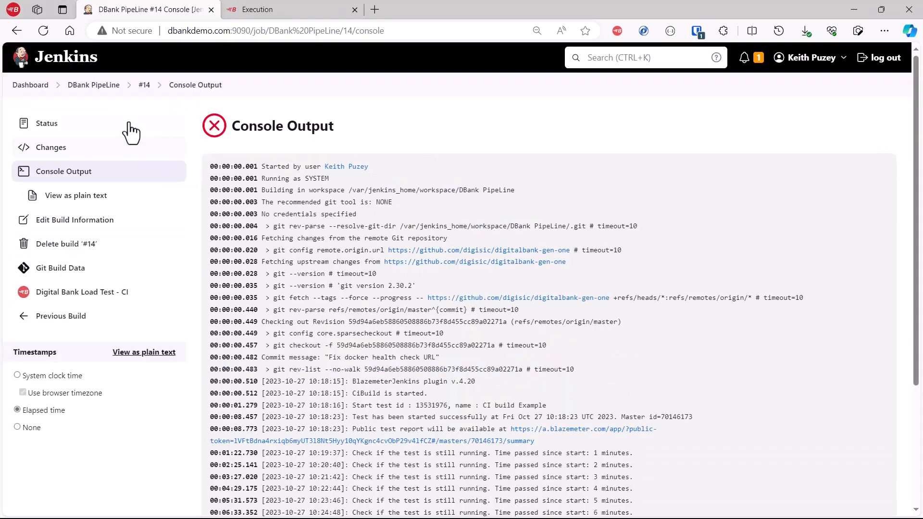
Step: Open build #13 from the DBank PipeLine build history and review the end of its console output
click(113, 87)
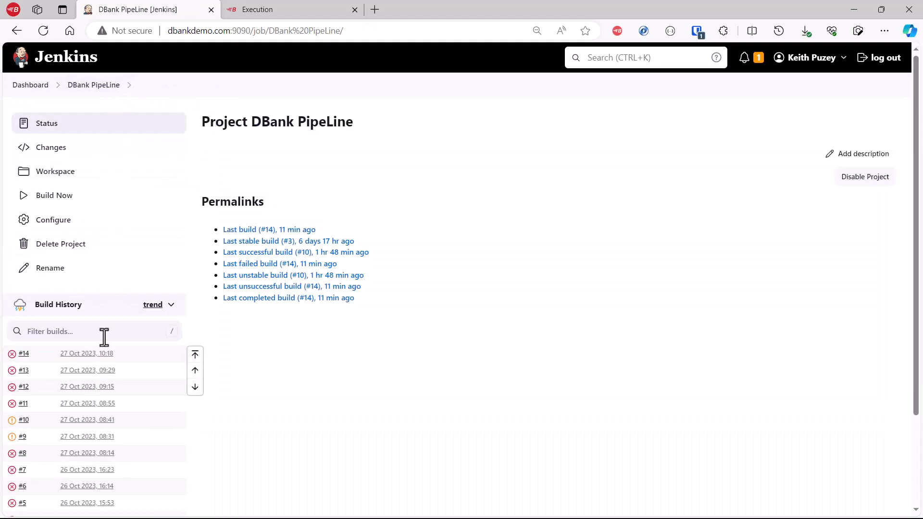
click(23, 373)
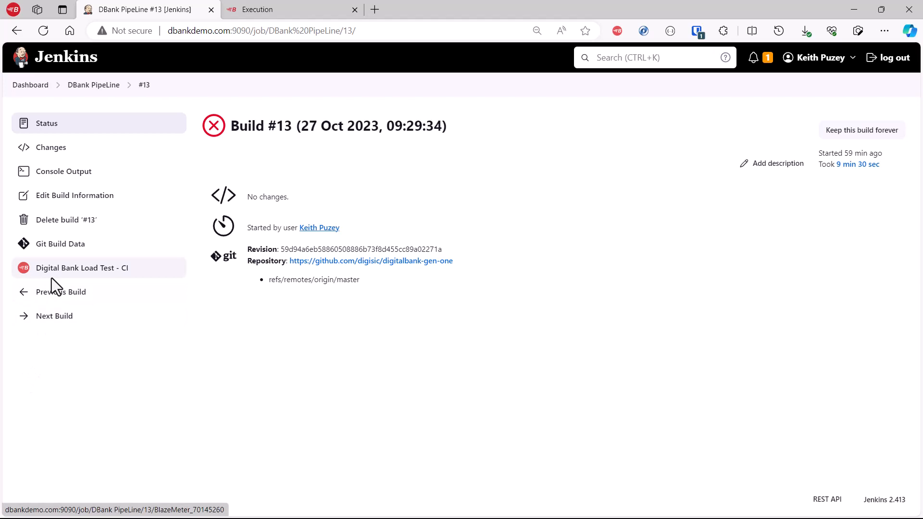
click(62, 173)
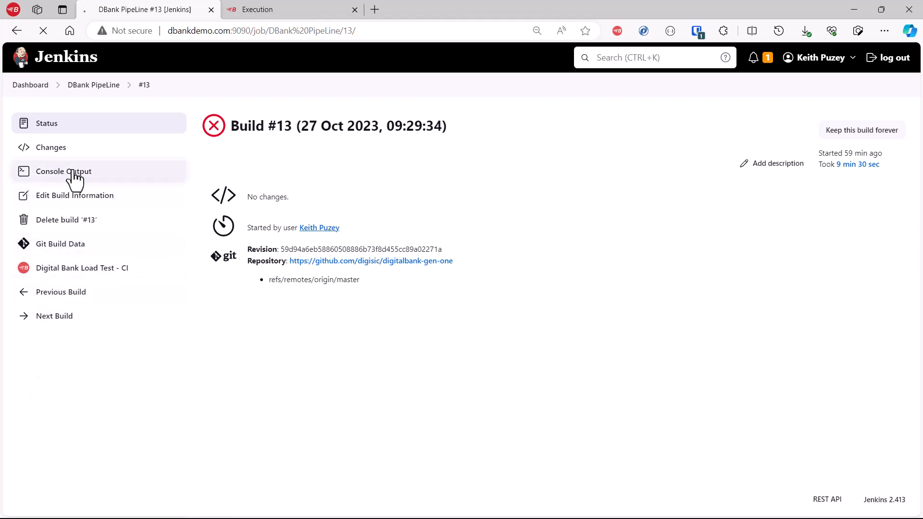
scroll(523, 259, down, 2)
scroll(523, 260, down, 2)
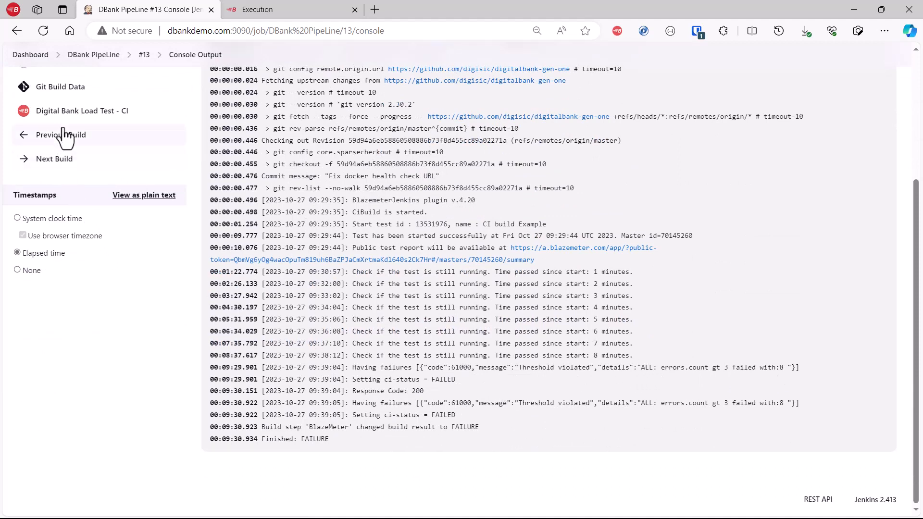
Step: Open build #13's Digital Bank Load Test - CI report and view its timeline report and failure criteria
scroll(76, 247, up, 3)
click(74, 255)
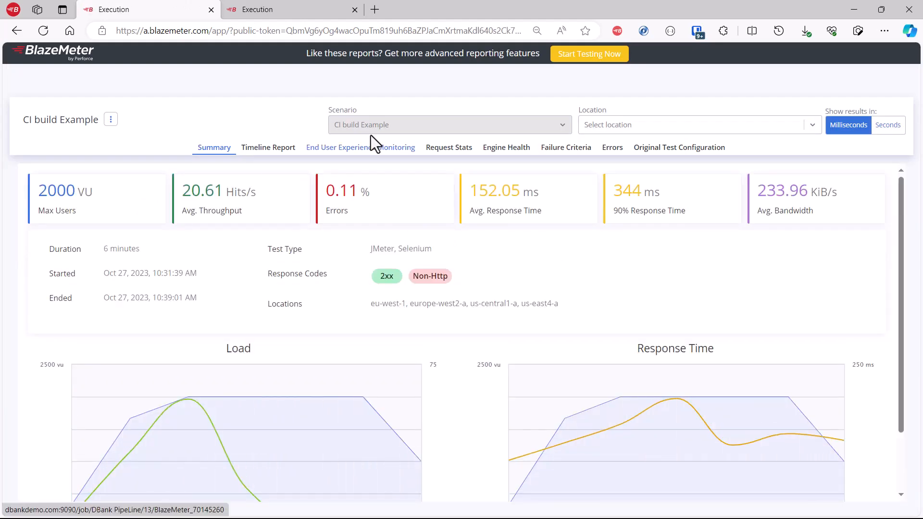
click(289, 162)
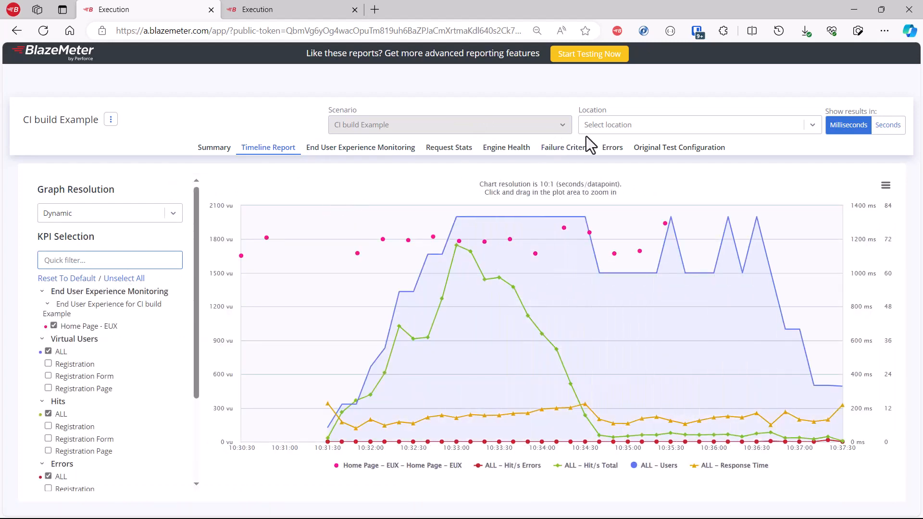
click(577, 150)
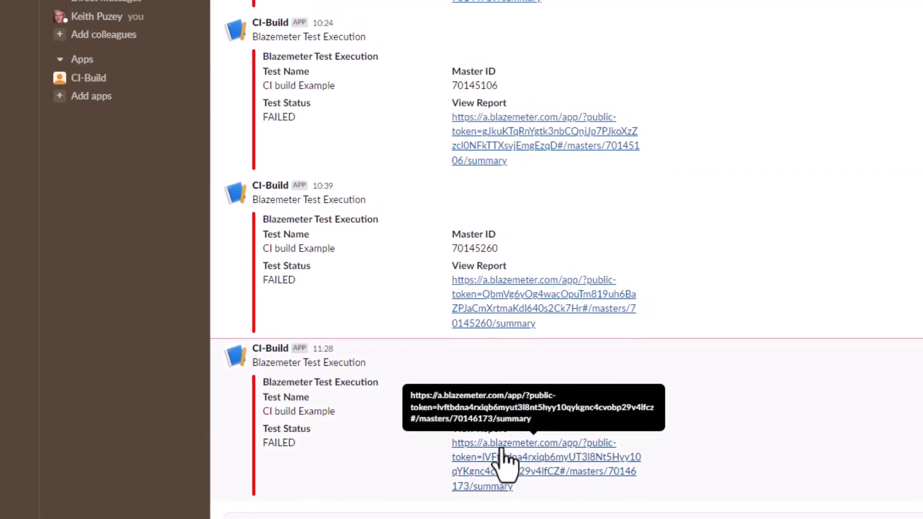
Step: Switch to Slack and open the report link in the newest CI-Build notification
click(502, 457)
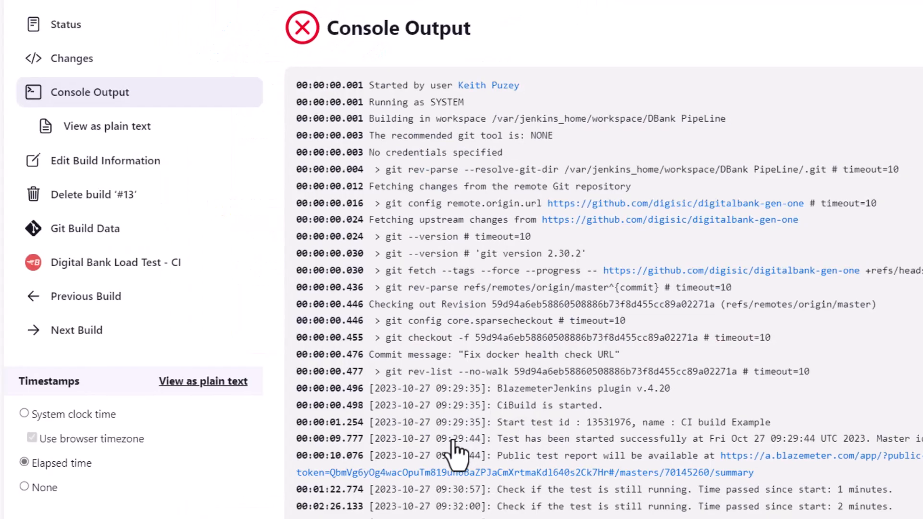